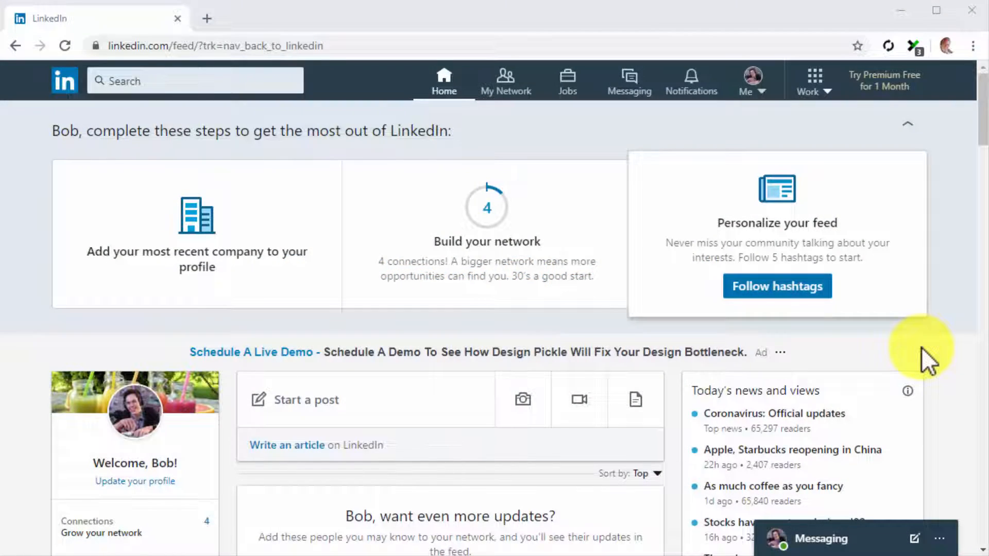
Start creating a new LinkedIn company page of the Small business type.
click(820, 83)
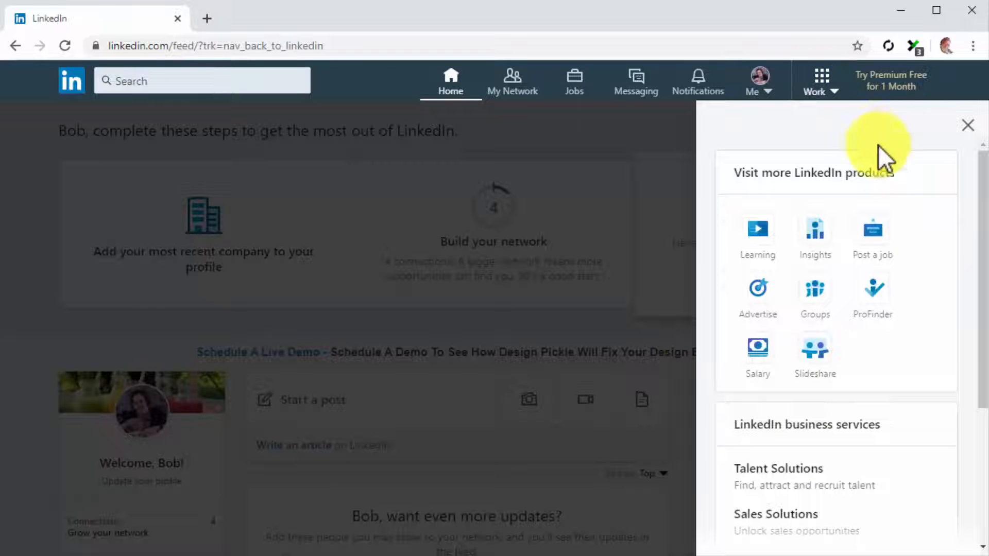
scroll(969, 268, down, 4)
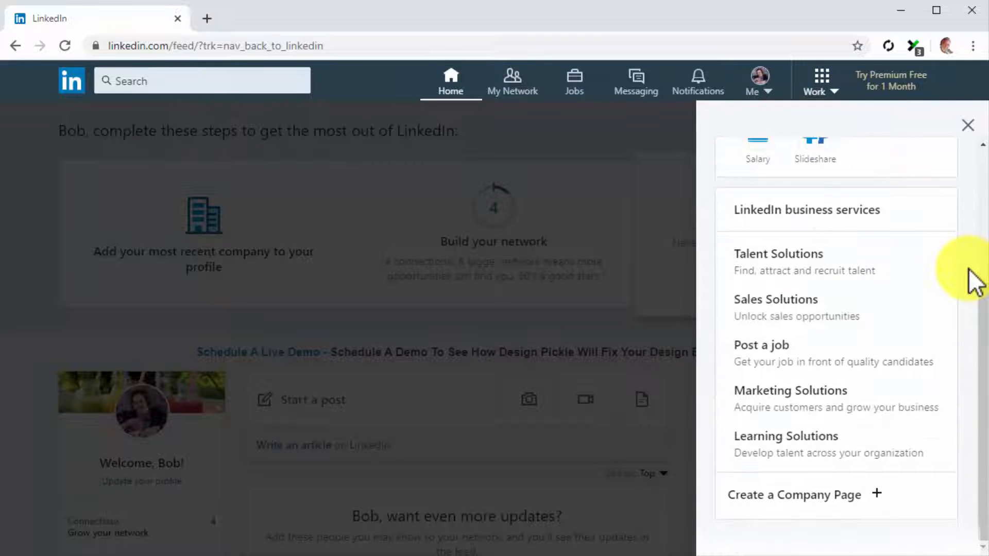
click(955, 496)
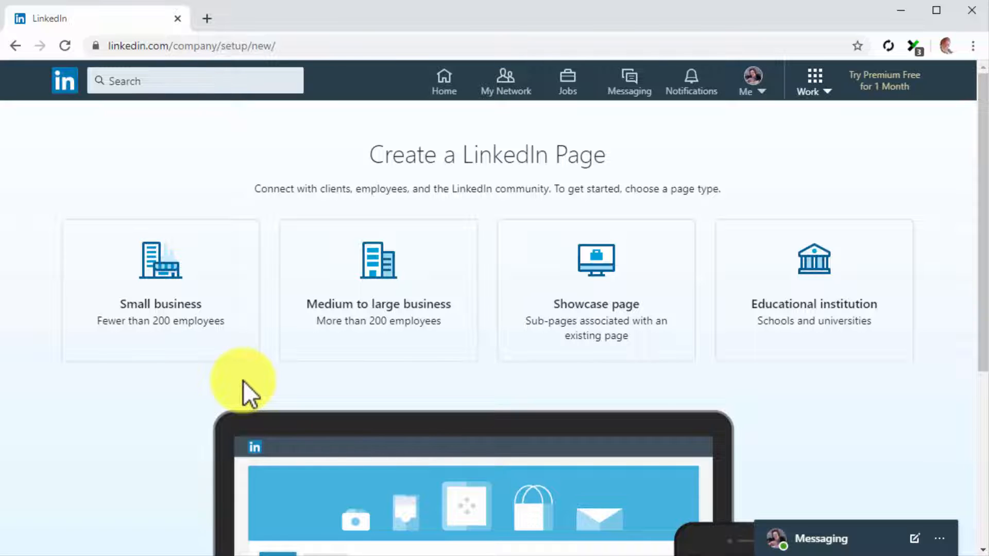
click(226, 325)
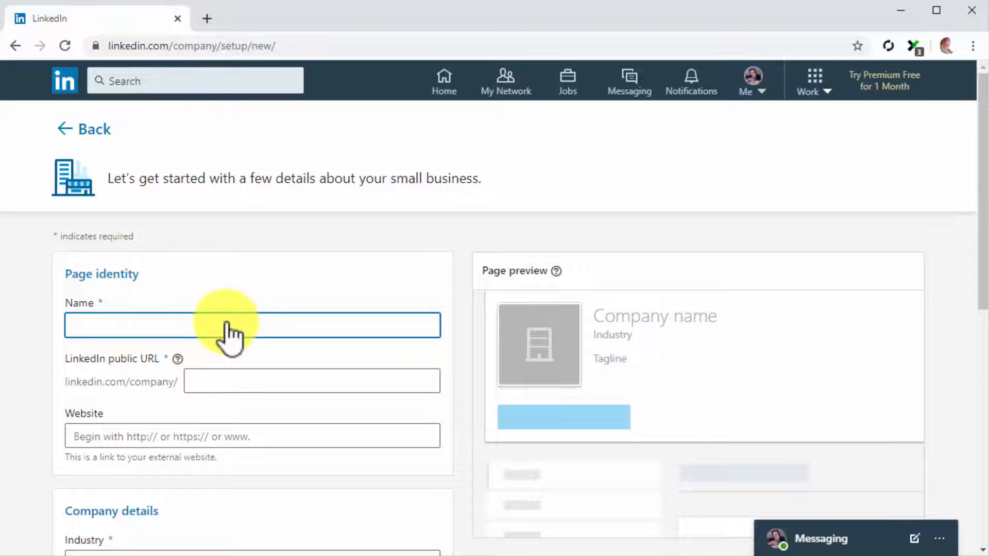
Name the page Diabetes Care Made Easy 2.0 and set its public URL to diabetes-care-made-easy-2.
text(Di)
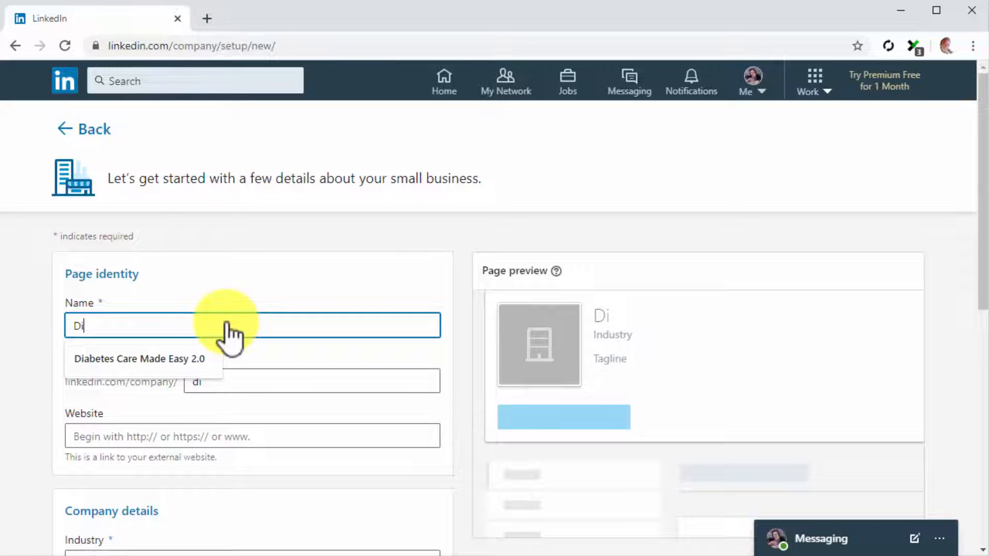
click(218, 358)
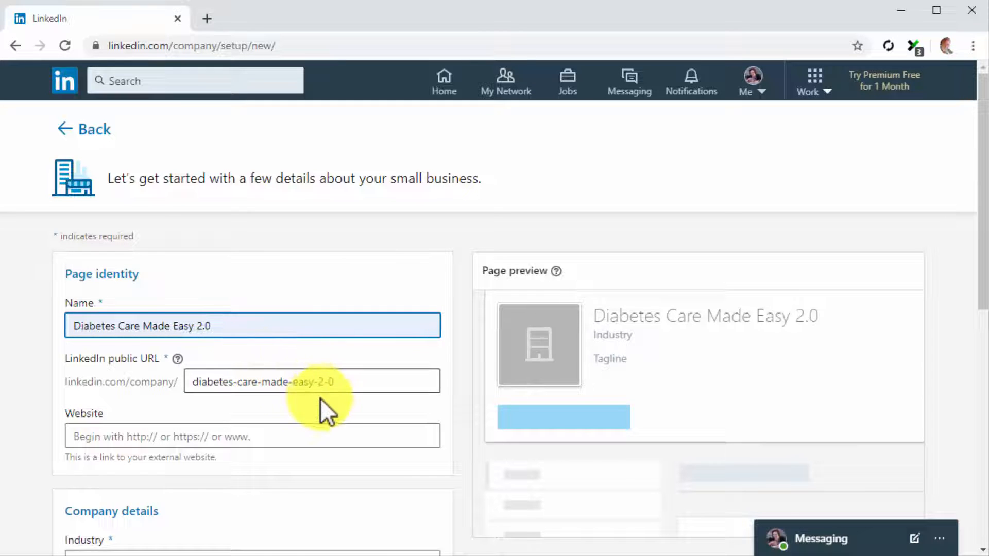
click(356, 386)
key(BackSpace)
key(BackSpace)
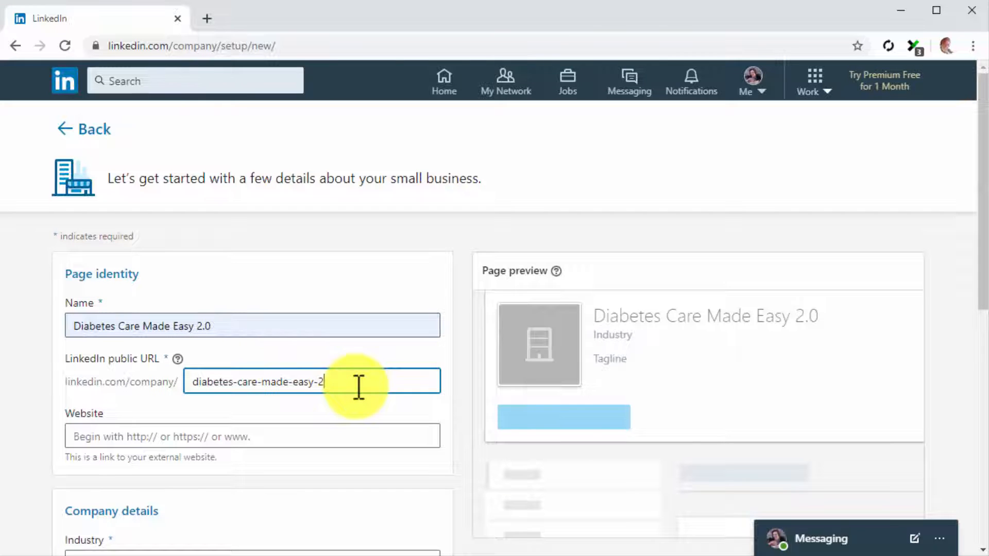
click(346, 433)
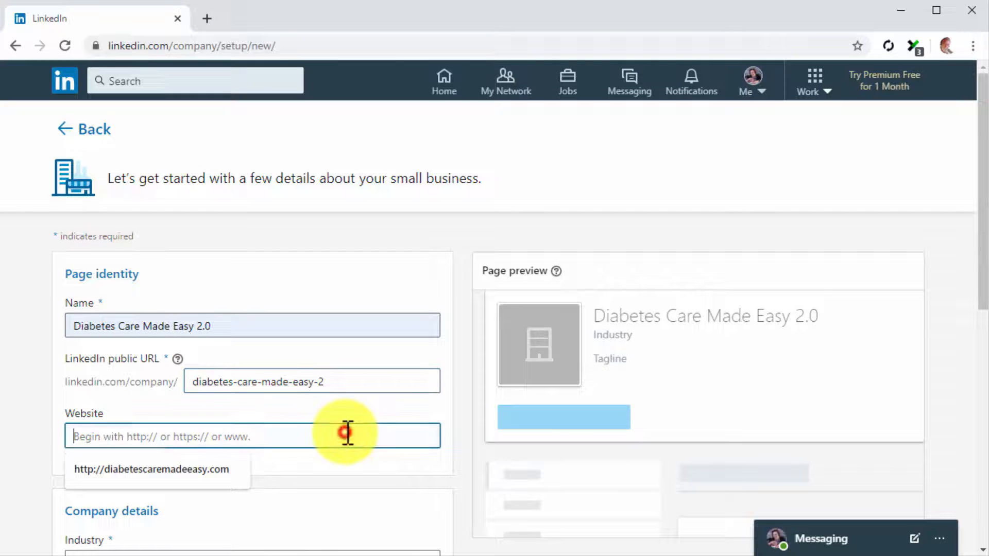
key(Down)
key(Return)
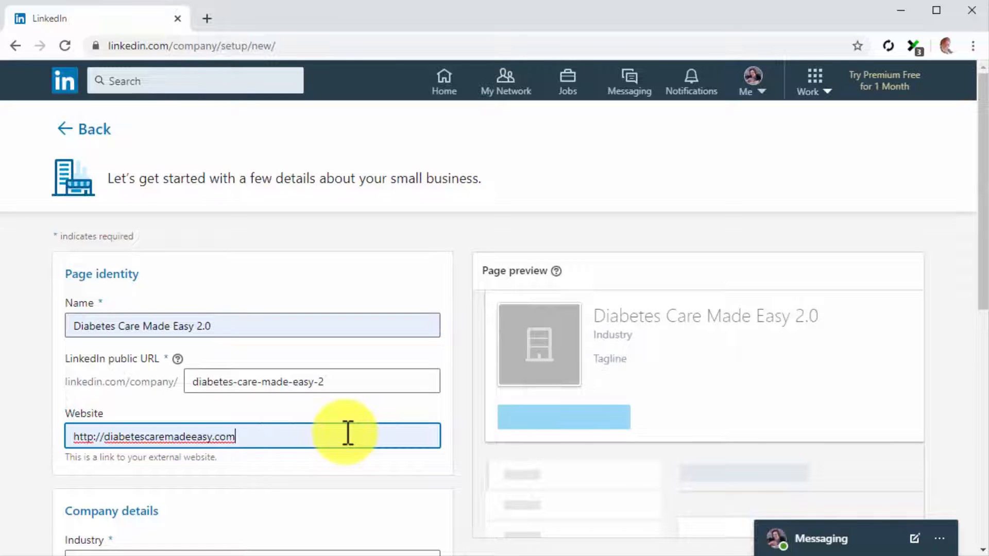
Choose Health, Wellness & Fitness as the industry.
scroll(348, 433, down, 5)
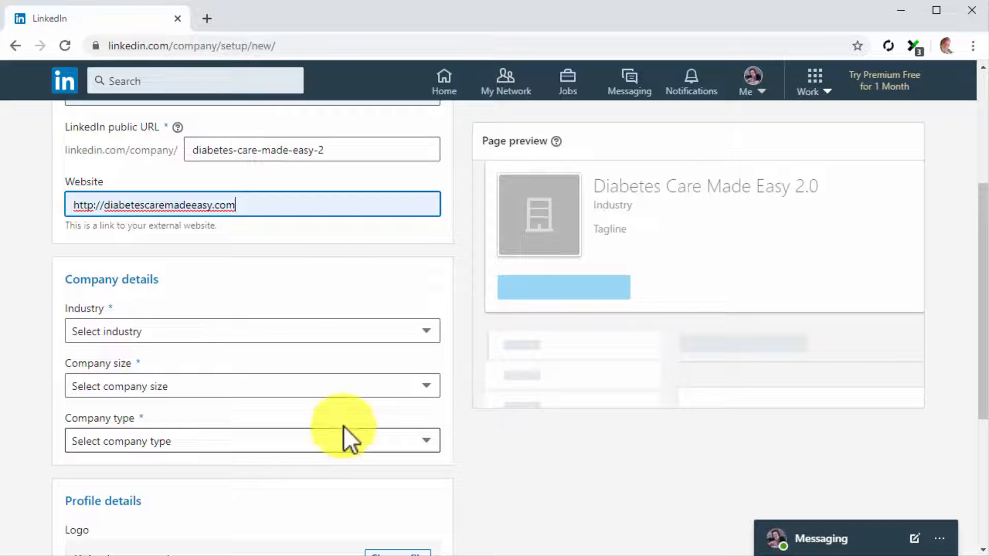
click(322, 330)
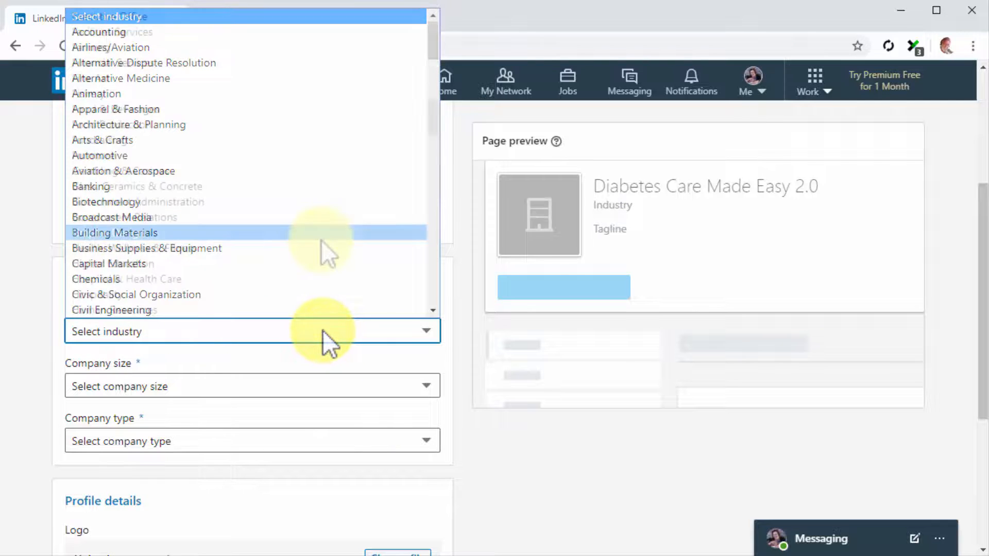
scroll(321, 246, down, 10)
click(321, 247)
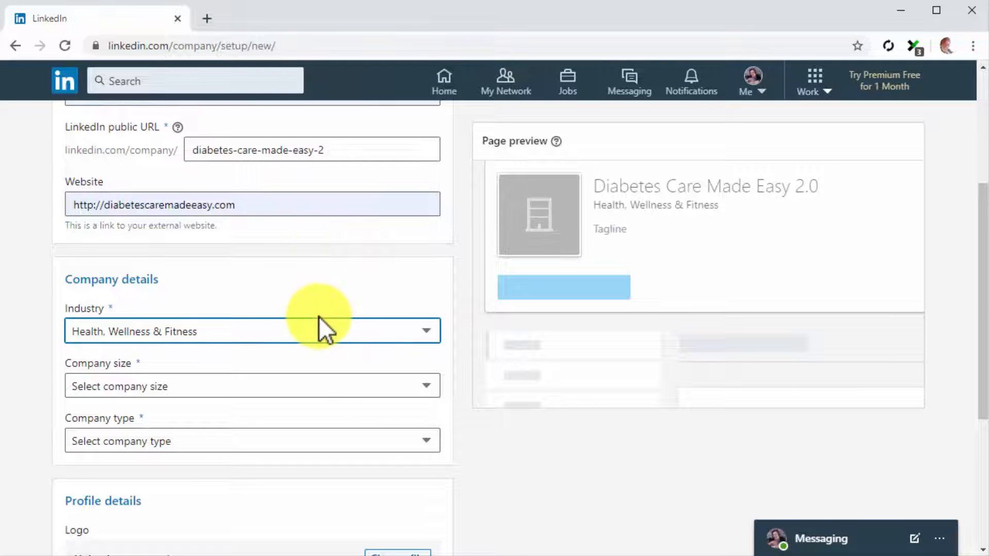
Set the company size to 2–10 employees and the company type to Self-employed.
click(334, 389)
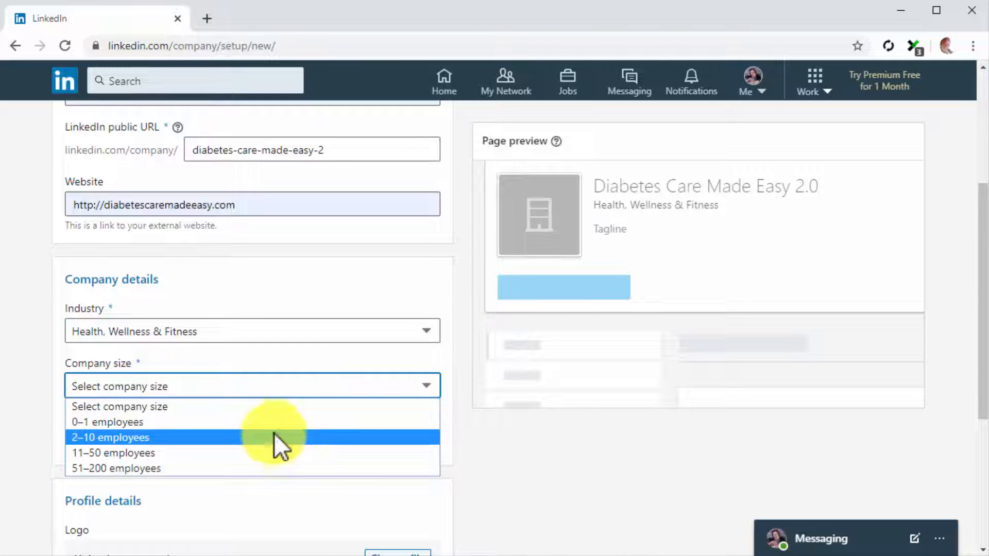
click(269, 437)
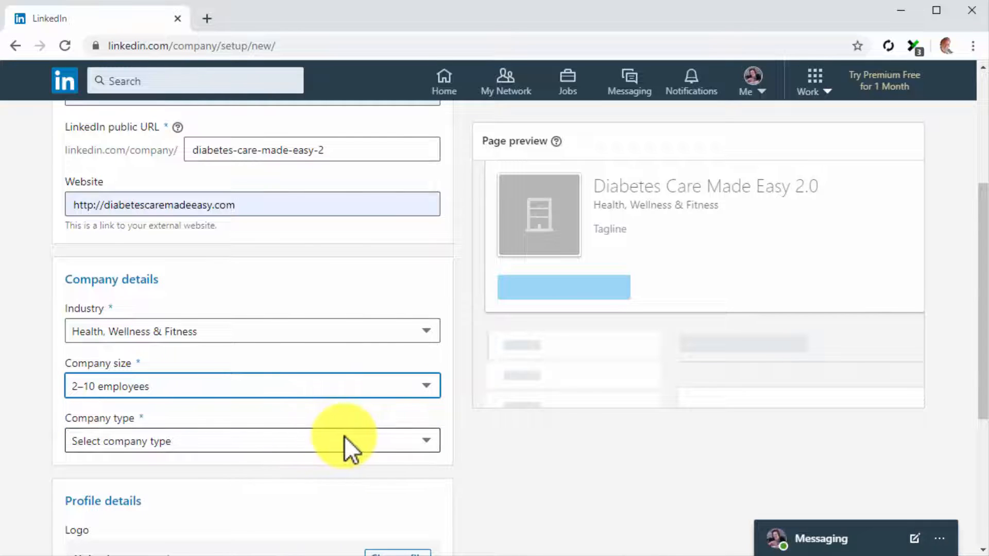
click(403, 442)
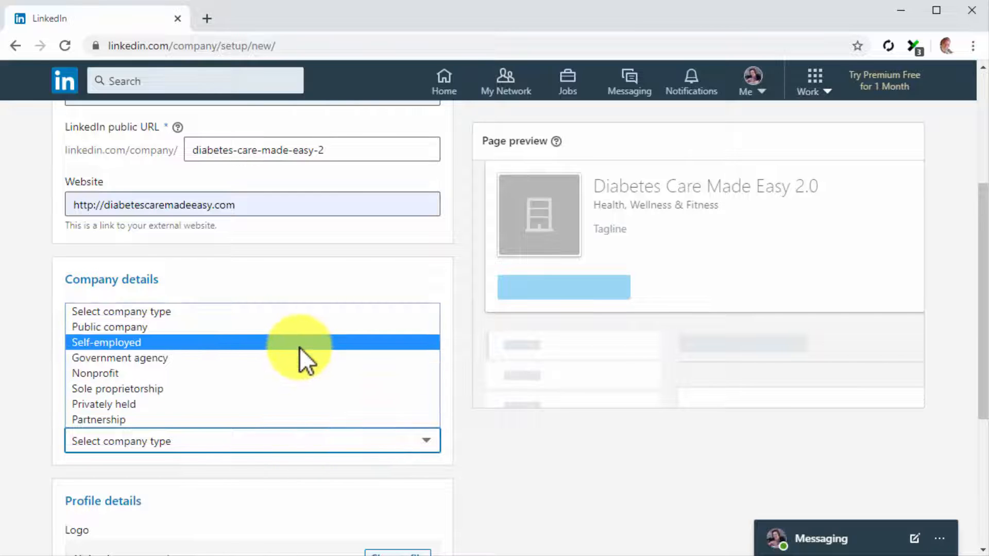
click(299, 345)
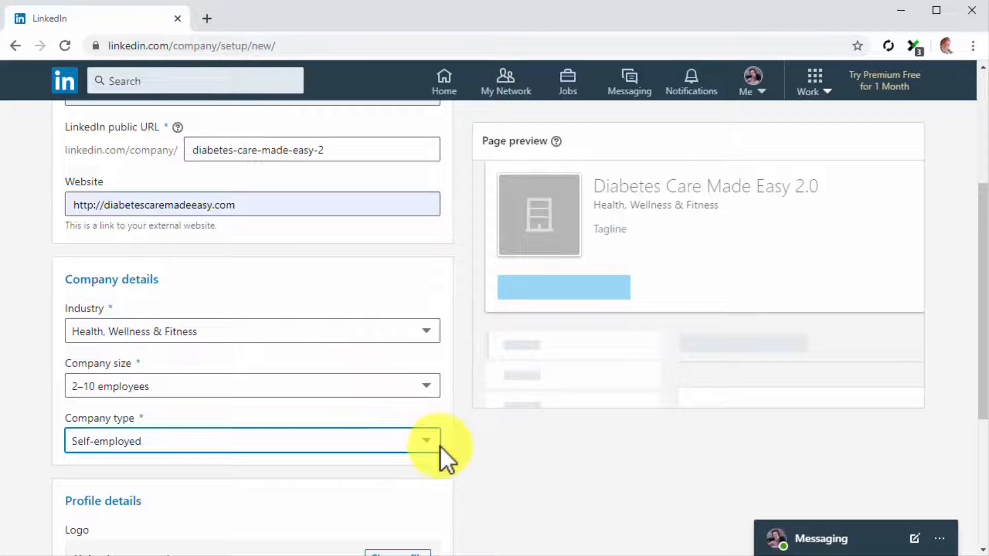
Upload DCME_Logo2 from the My Business folder as the page logo.
scroll(446, 455, down, 3)
scroll(446, 455, down, 1)
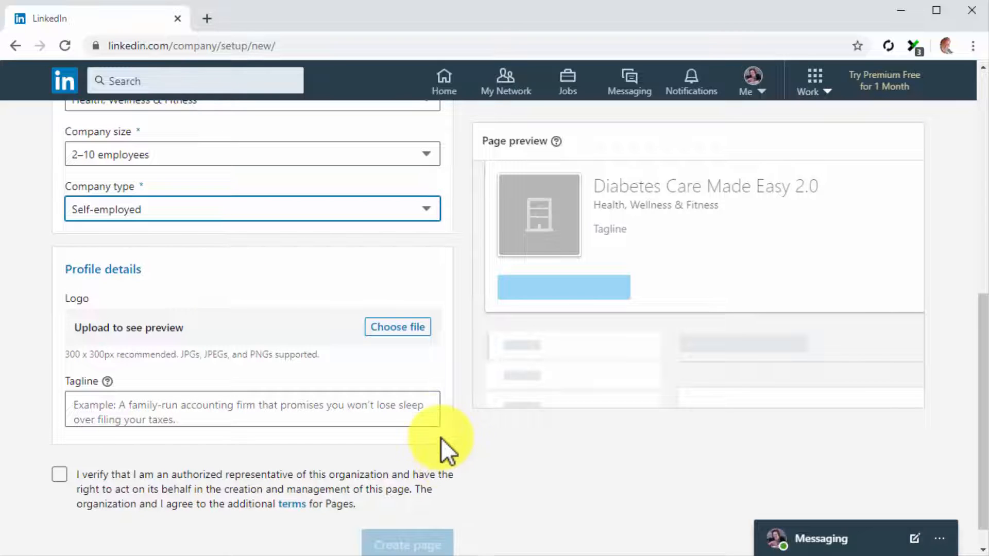
click(407, 328)
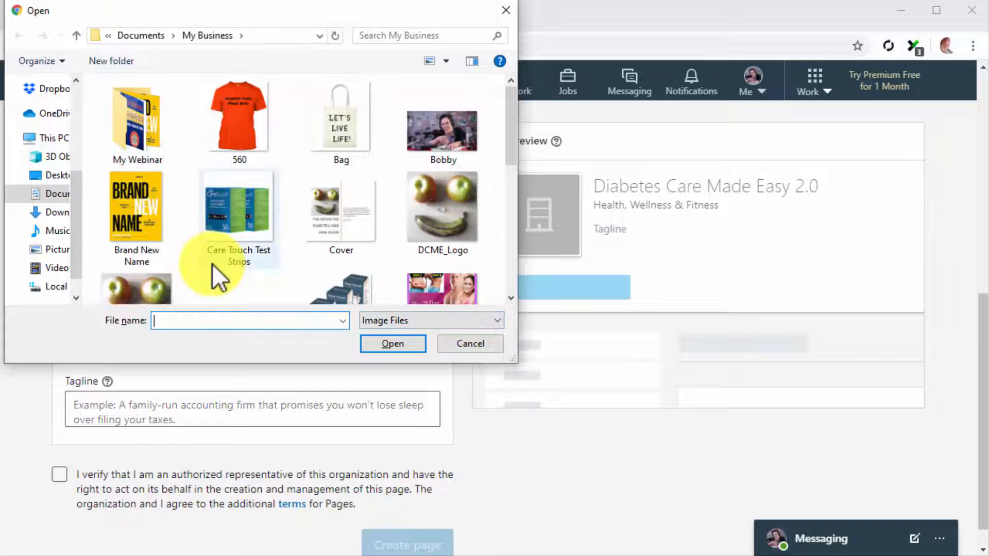
scroll(212, 264, down, 1)
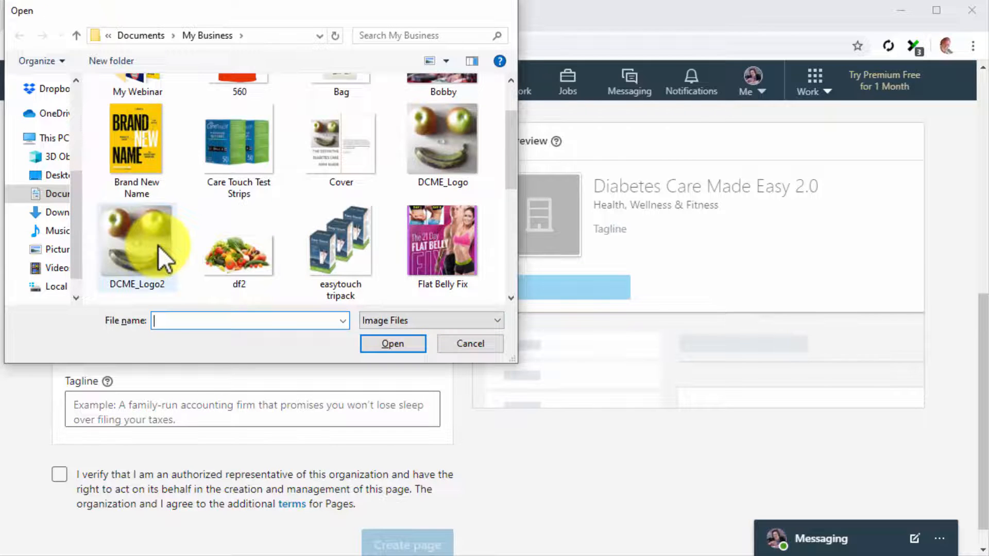
double_click(158, 245)
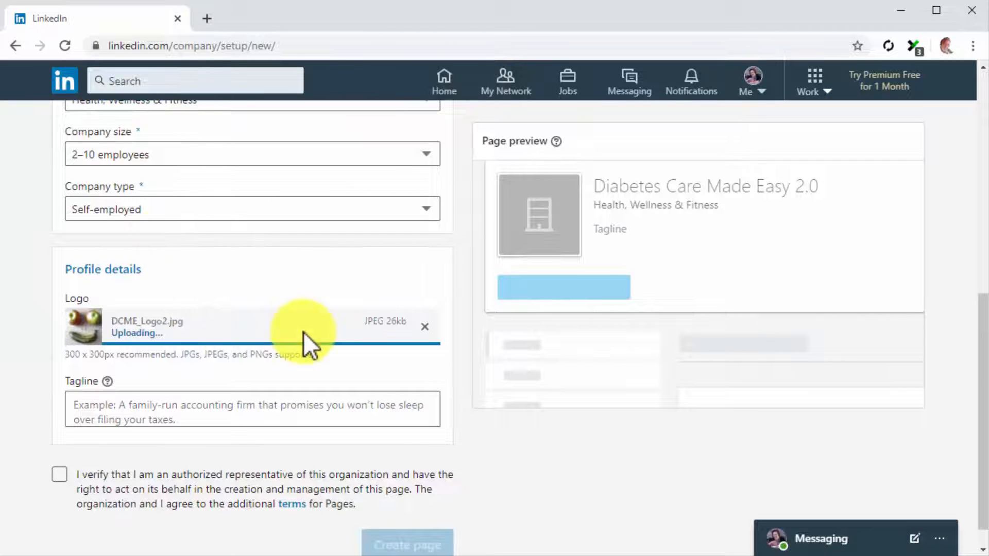
Set the tagline to 'We're a wellness and lifestyle website where you can find daily diabetes care tips and hacks.'.
click(352, 404)
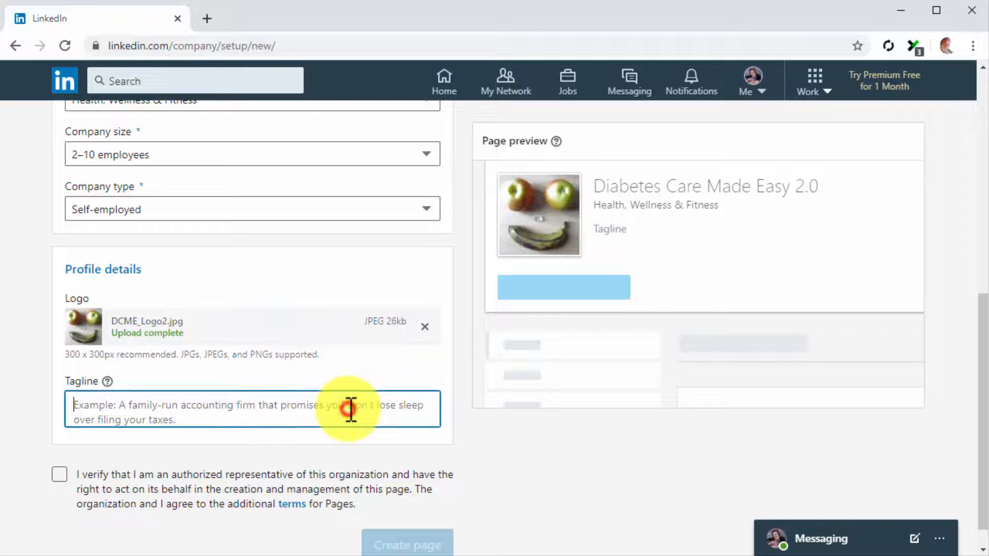
text(We're a well)
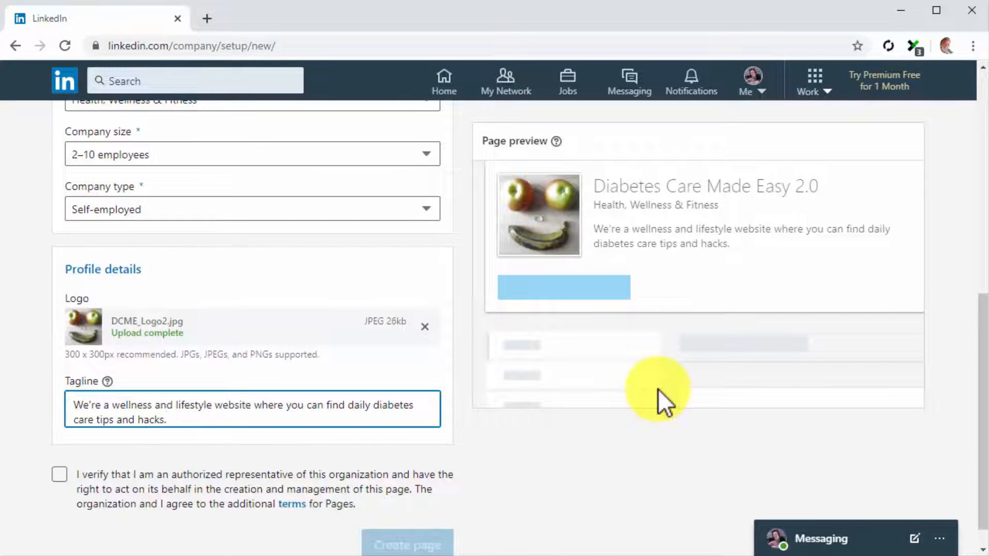
Confirm being an authorized representative of the organization and create the page.
scroll(658, 401, down, 1)
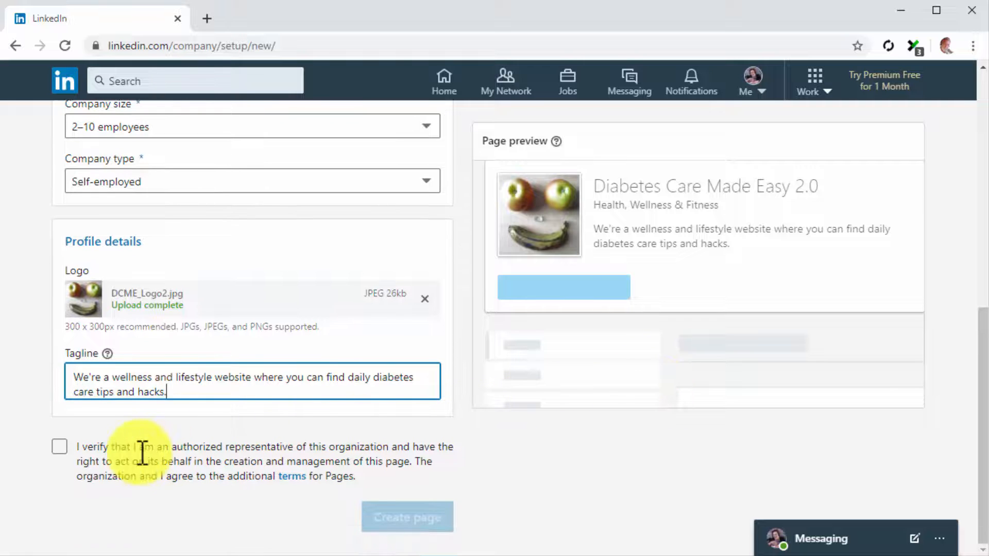
click(66, 448)
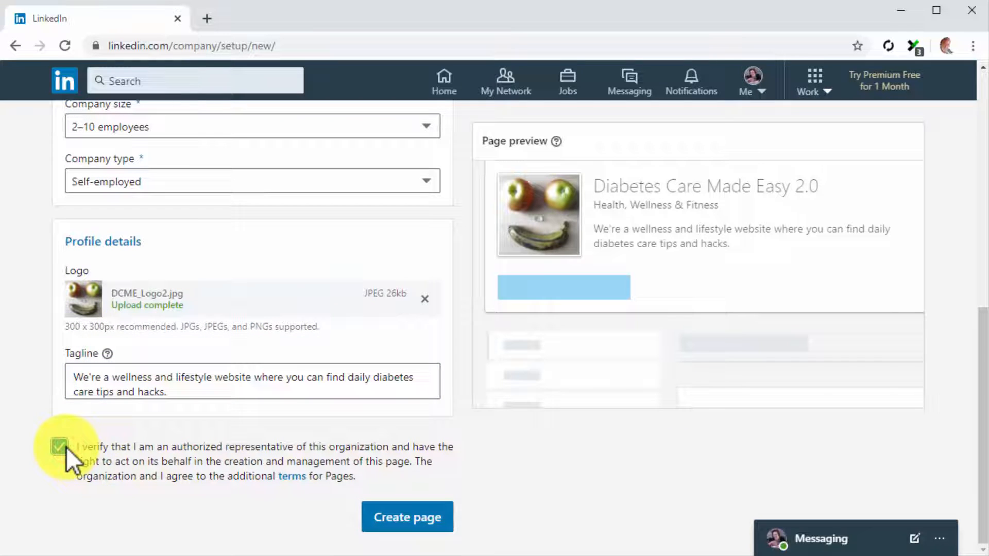
click(439, 510)
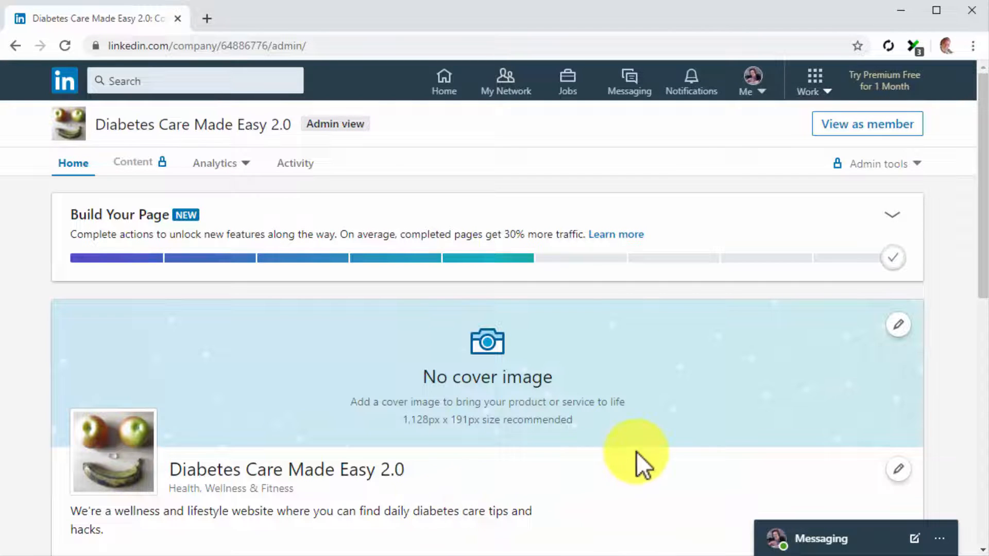
Upload the df2 image as the page's cover image and save it.
click(893, 333)
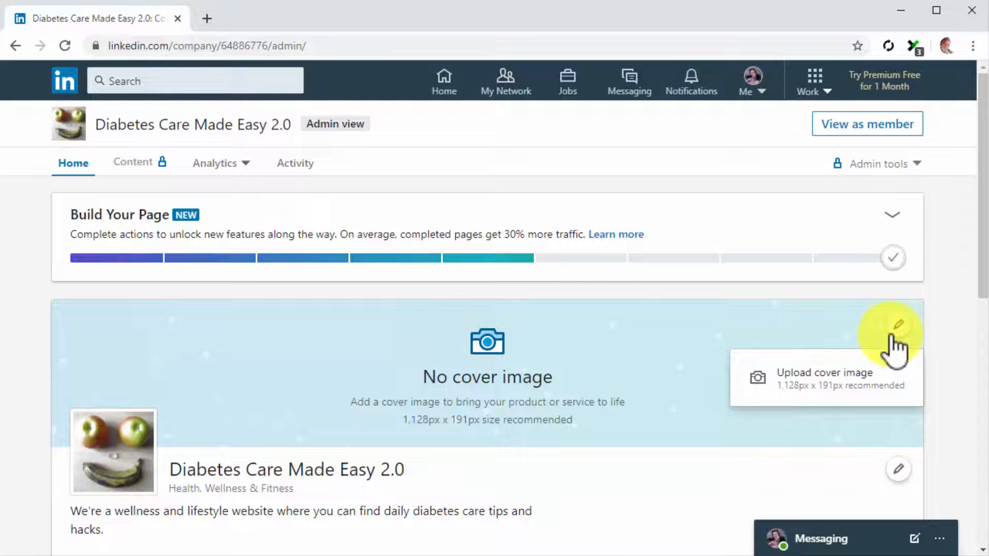
click(867, 381)
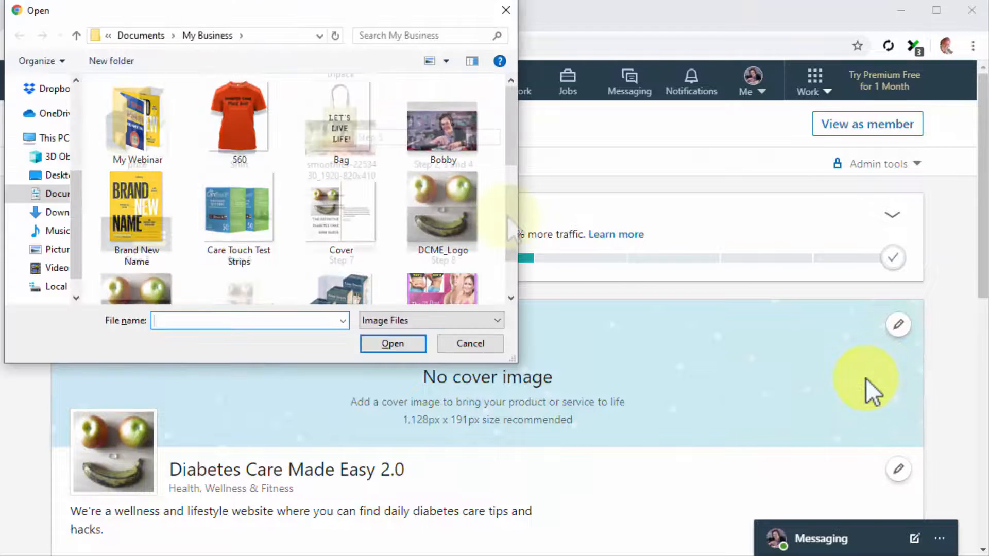
scroll(510, 188, down, 3)
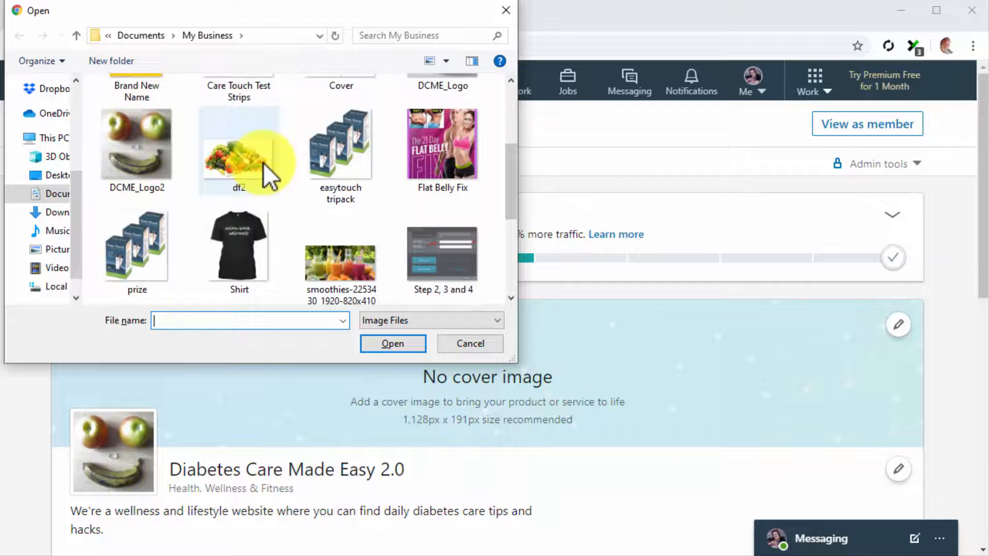
double_click(264, 163)
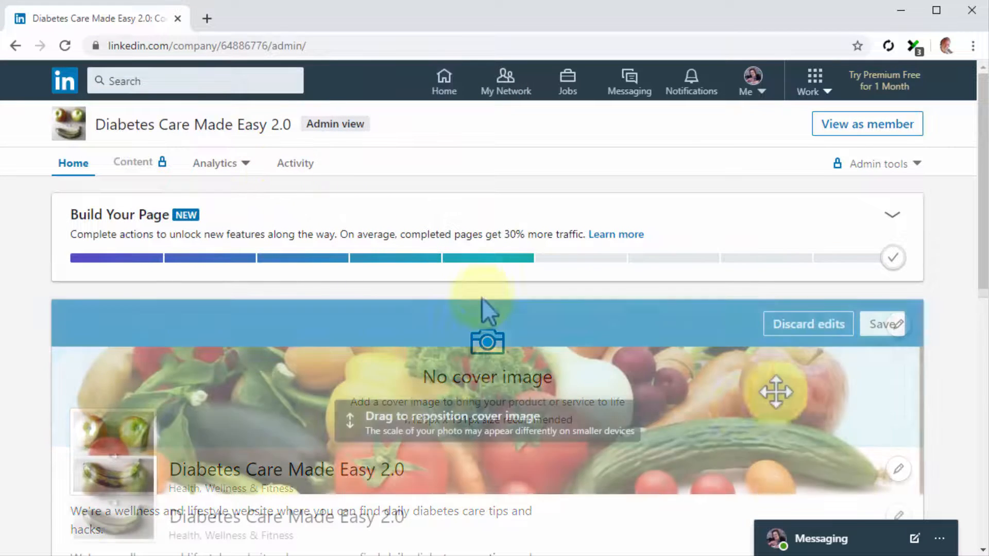
click(882, 330)
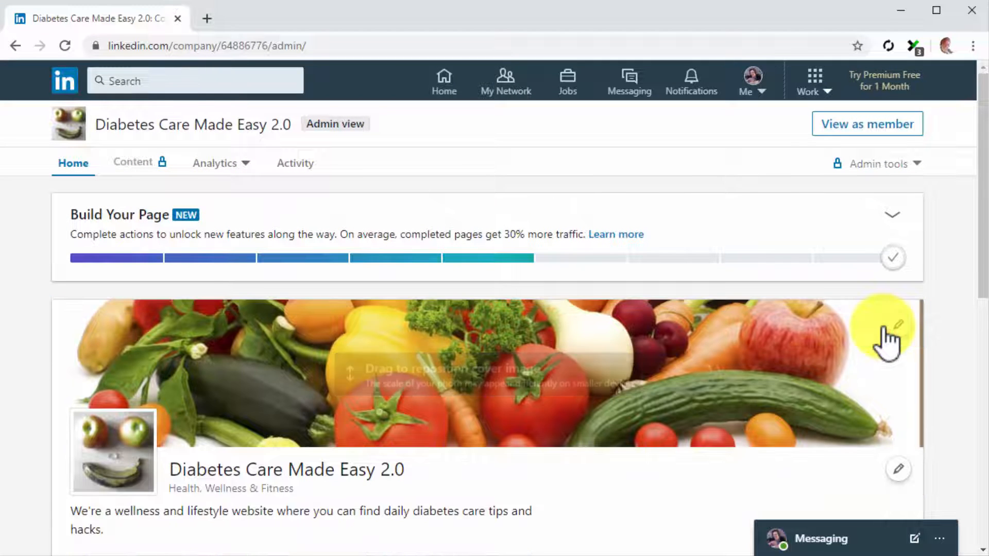
Save an Overview description: 'Wellness and lifestyle hacks website for industry professionals, healthcare workers, and people who need information in the health care and diabetes care niche.'.
scroll(715, 465, down, 3)
click(899, 312)
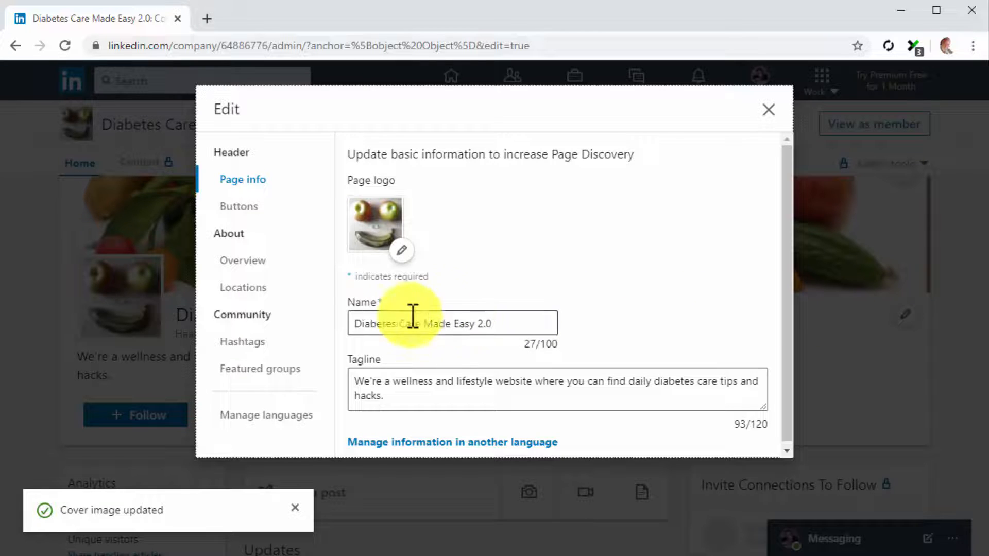
click(275, 215)
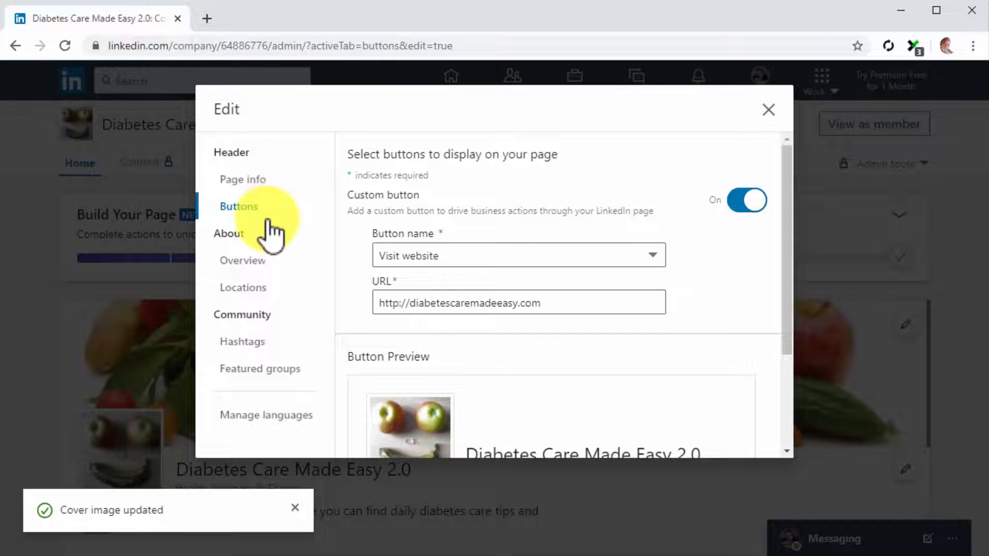
click(260, 258)
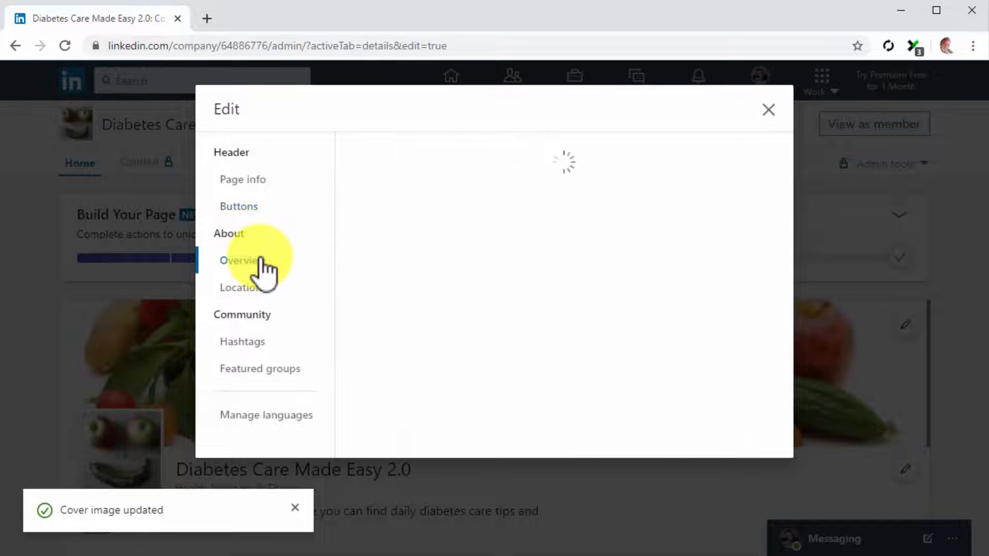
click(438, 235)
text(festyle hacks website for industry professionals, healthcare workers, and people who need information in the health care and diabetes care niche.)
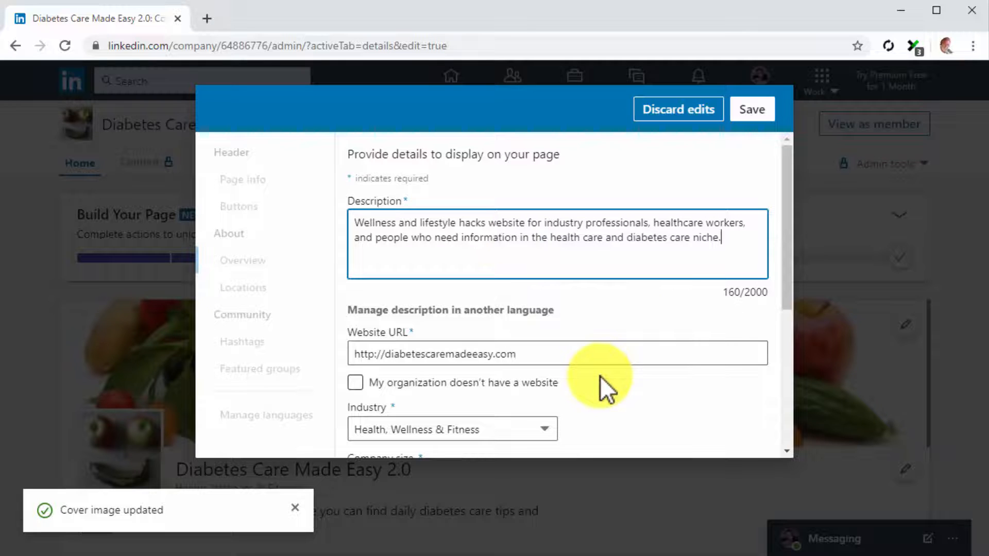
click(751, 111)
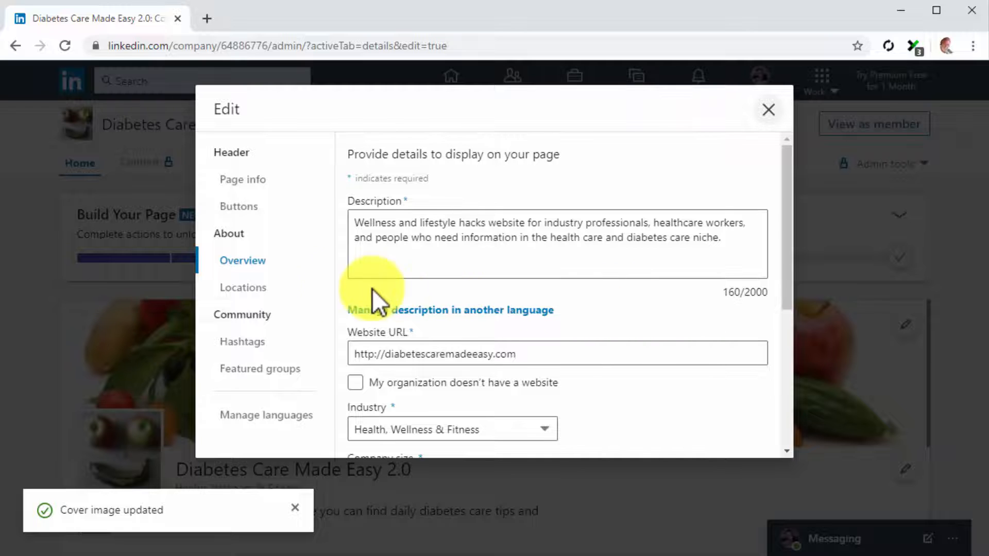
Add the #diabetes hashtag topic to the company page and save the page edits.
click(251, 288)
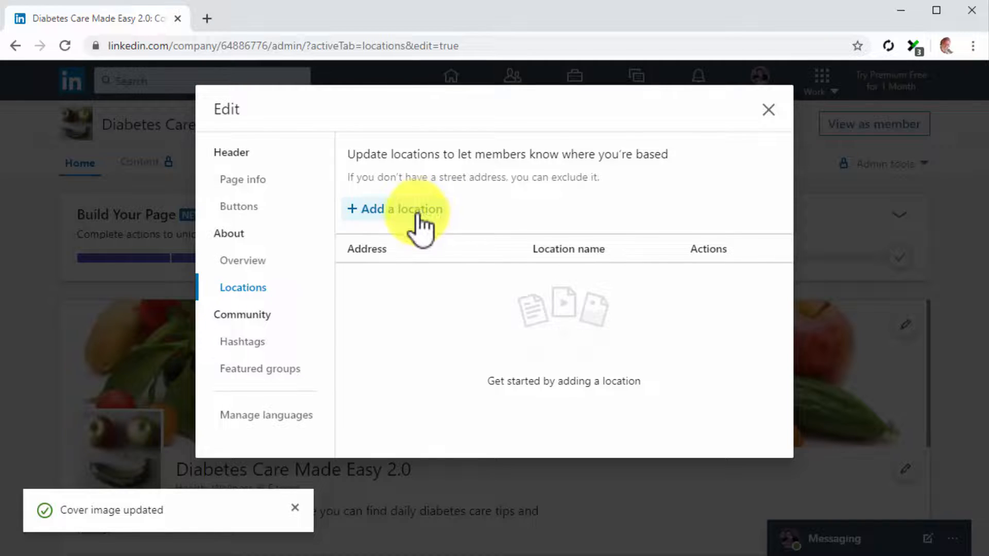
click(264, 344)
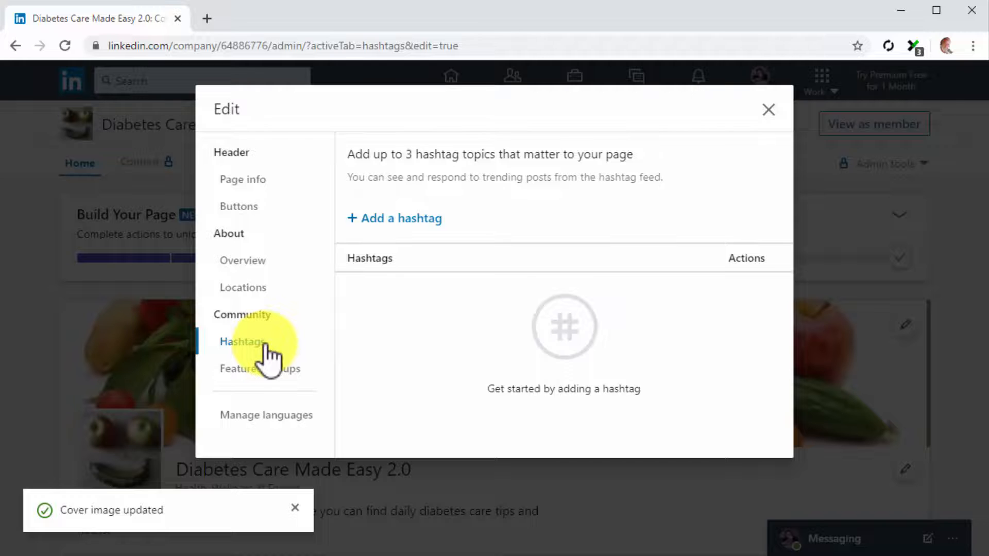
click(416, 219)
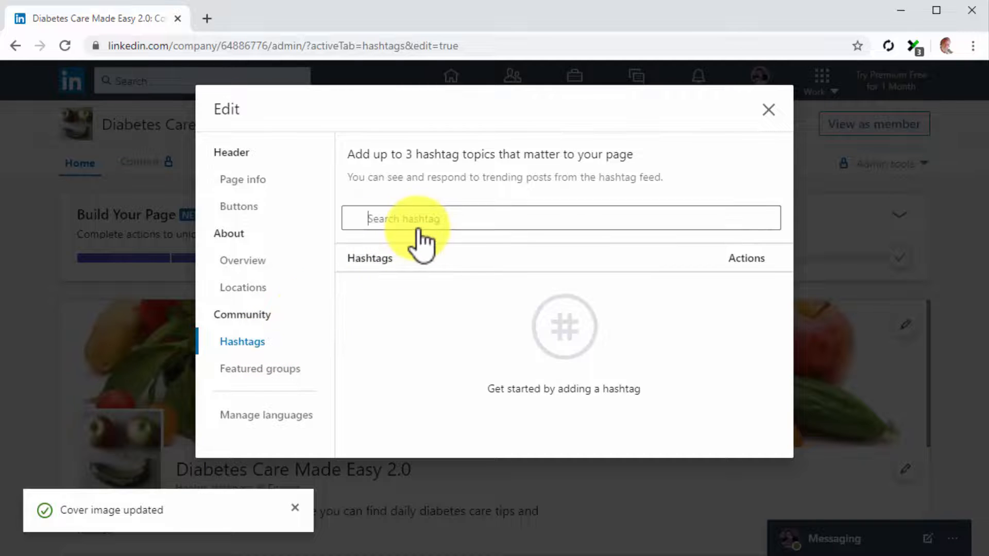
text(diabetes)
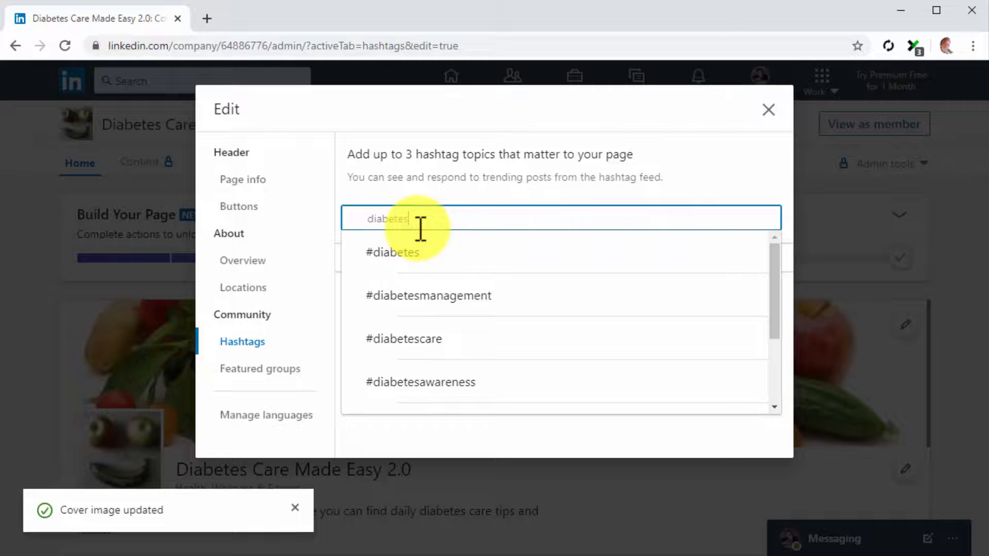
key(Return)
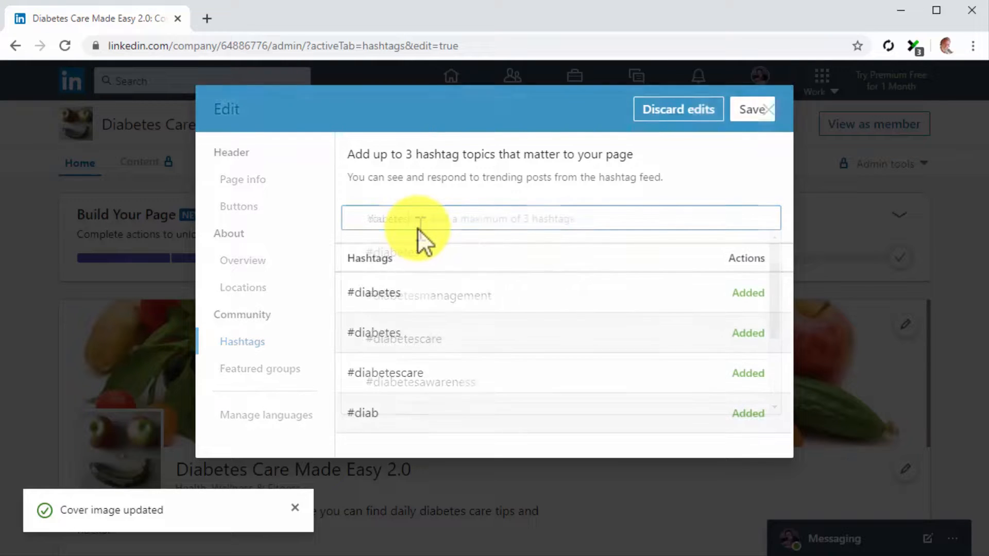
click(749, 115)
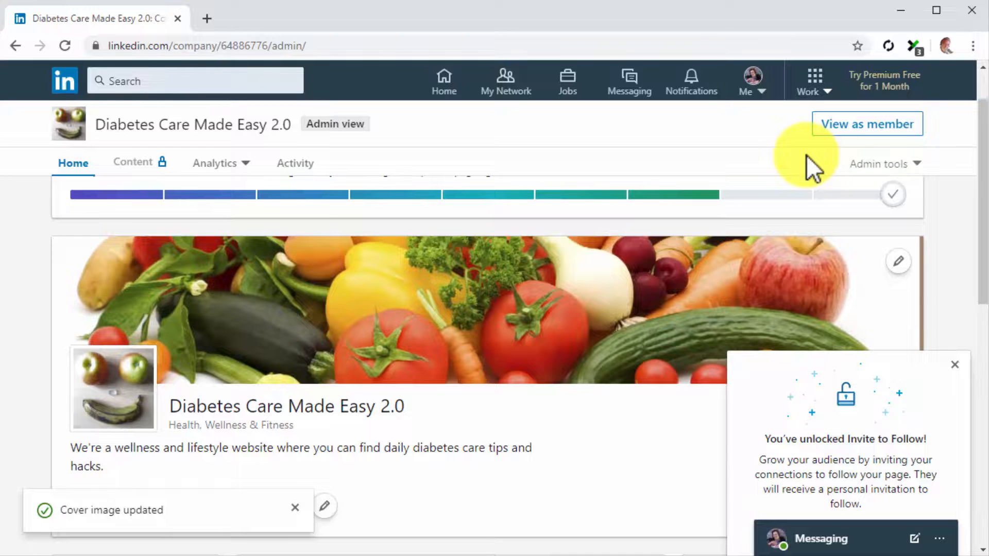
Open your personal profile and start adding a current position from the intro editor.
click(754, 91)
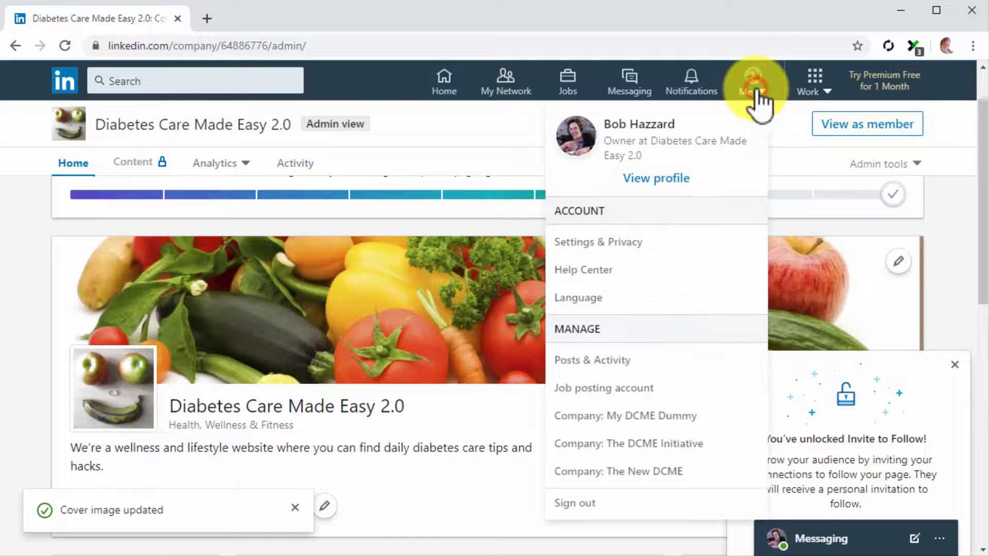
click(664, 178)
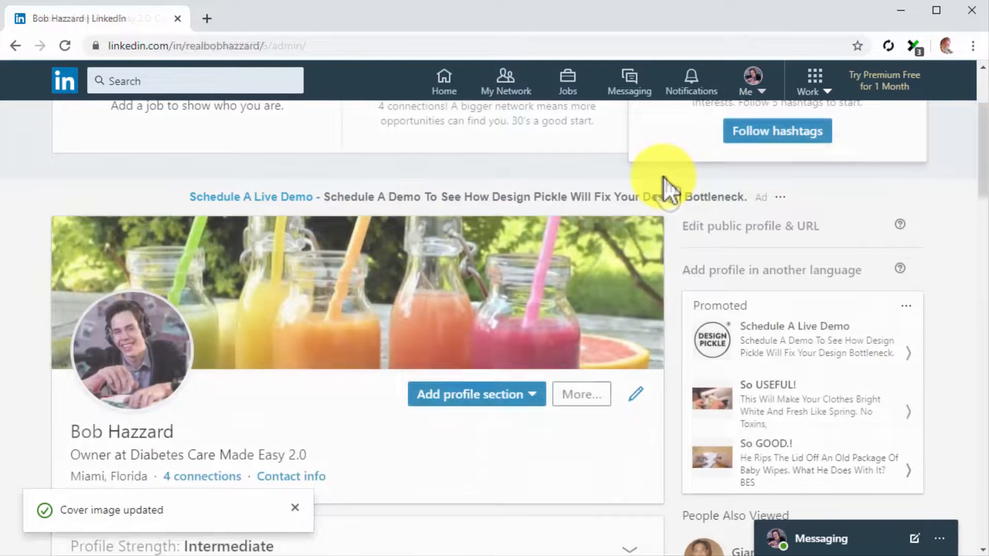
scroll(663, 177, down, 2)
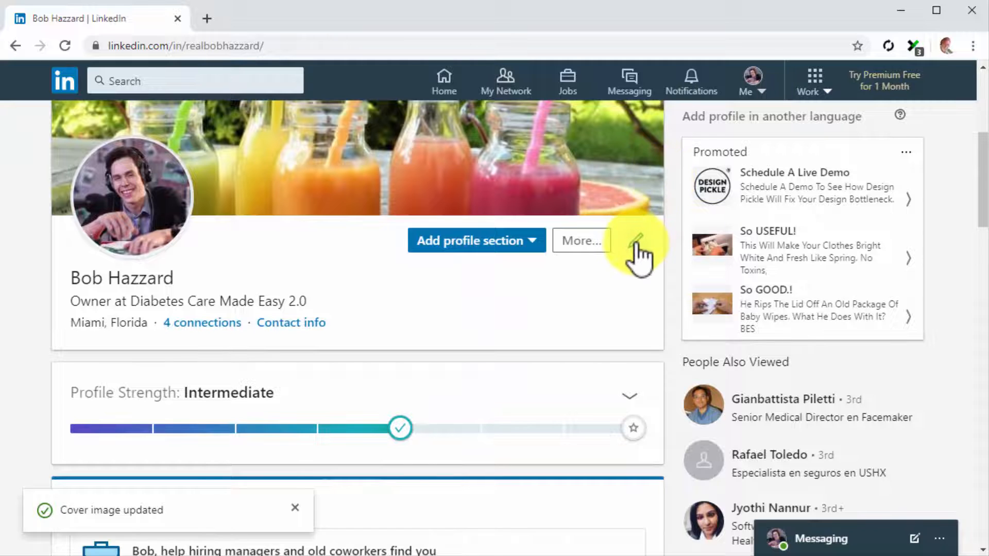
click(637, 241)
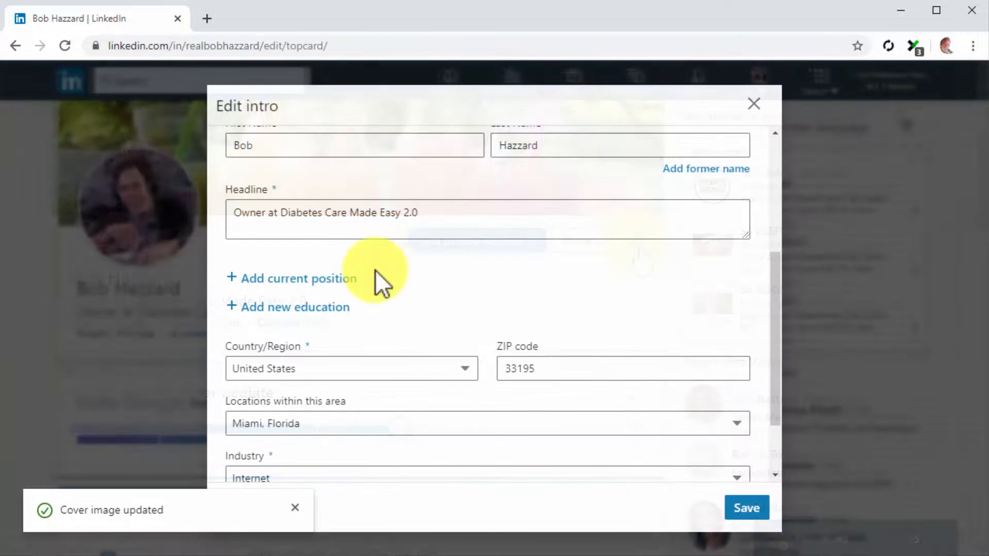
click(341, 279)
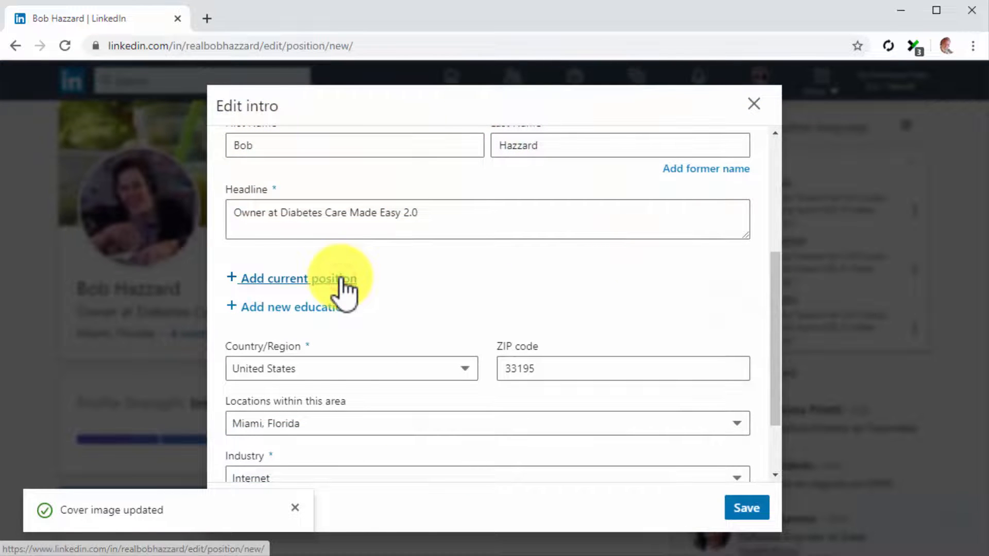
Set the new position's title to Owner and its employment type to Self-employed.
click(315, 185)
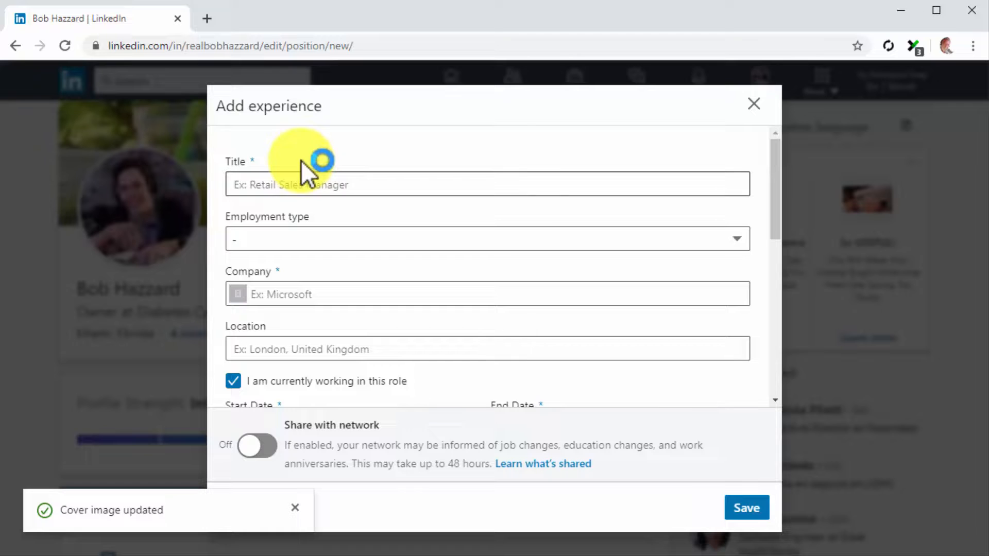
text(Owner)
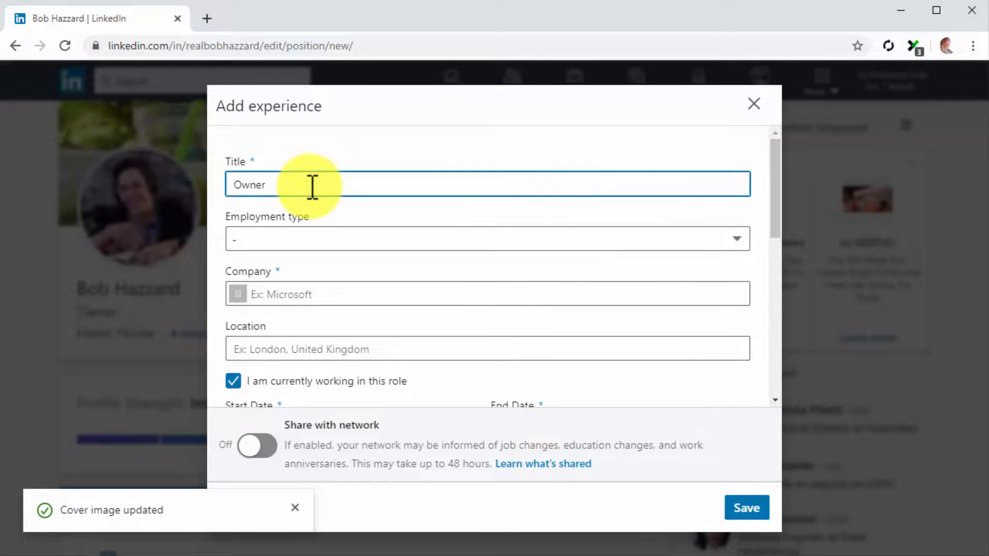
click(322, 233)
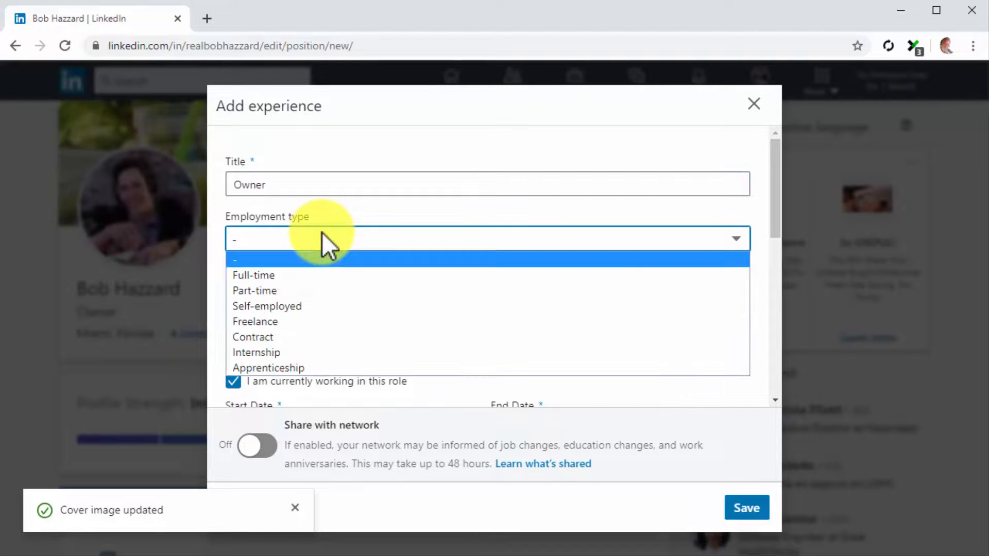
click(310, 307)
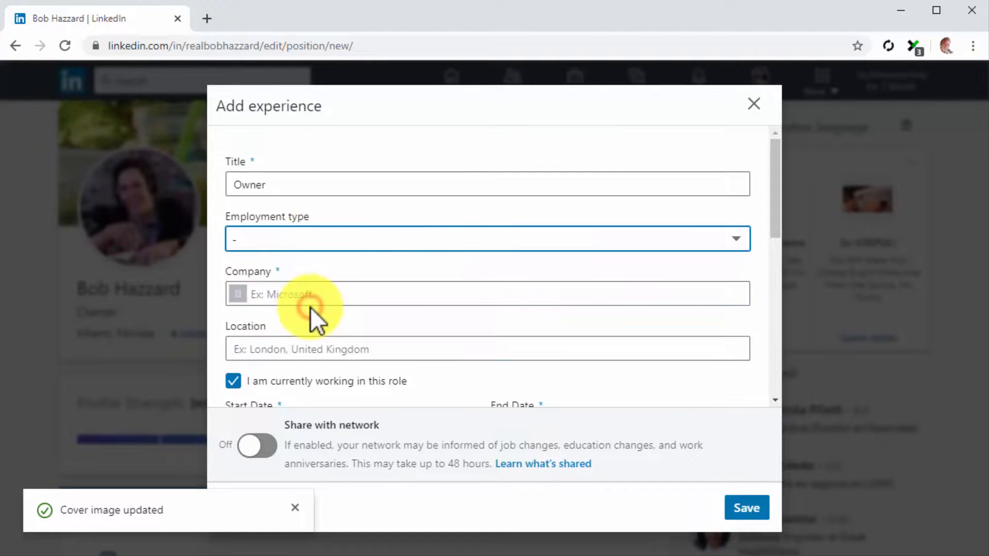
Select Diabetes Care Made Easy 2.0 as the position's company.
click(309, 302)
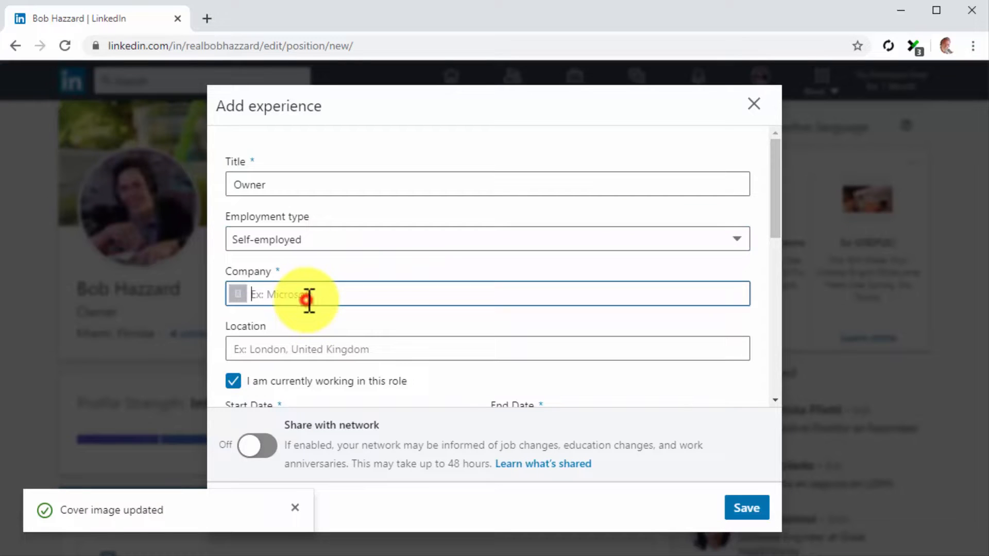
text(diabetes care made easy)
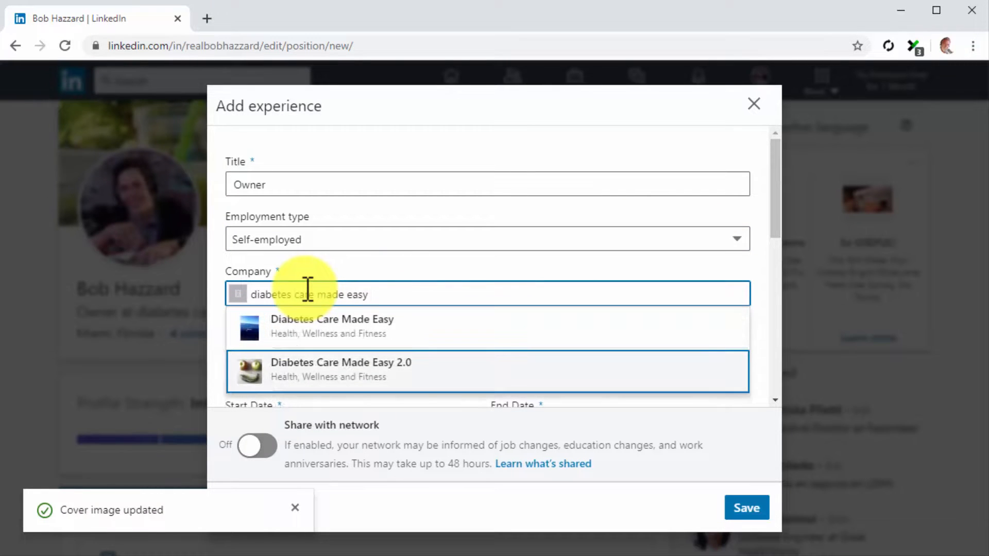
key(Return)
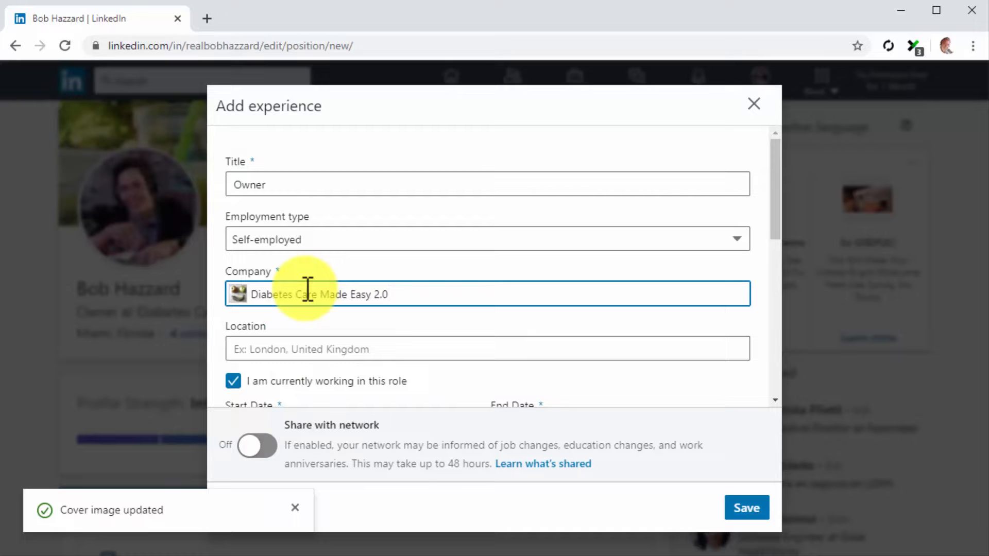
scroll(308, 288, down, 1)
Set the position's location to United States and its start date to February 2016.
click(313, 274)
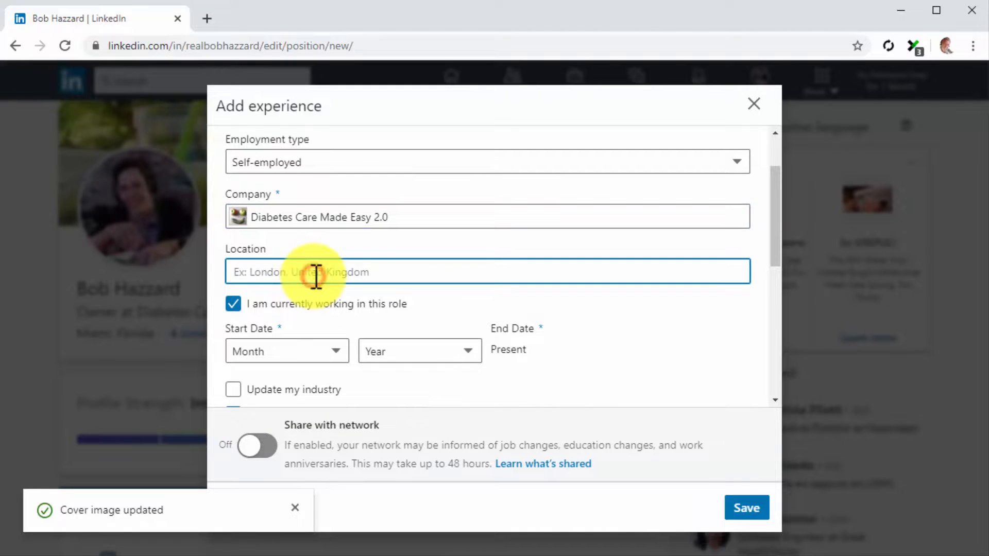
text(United States)
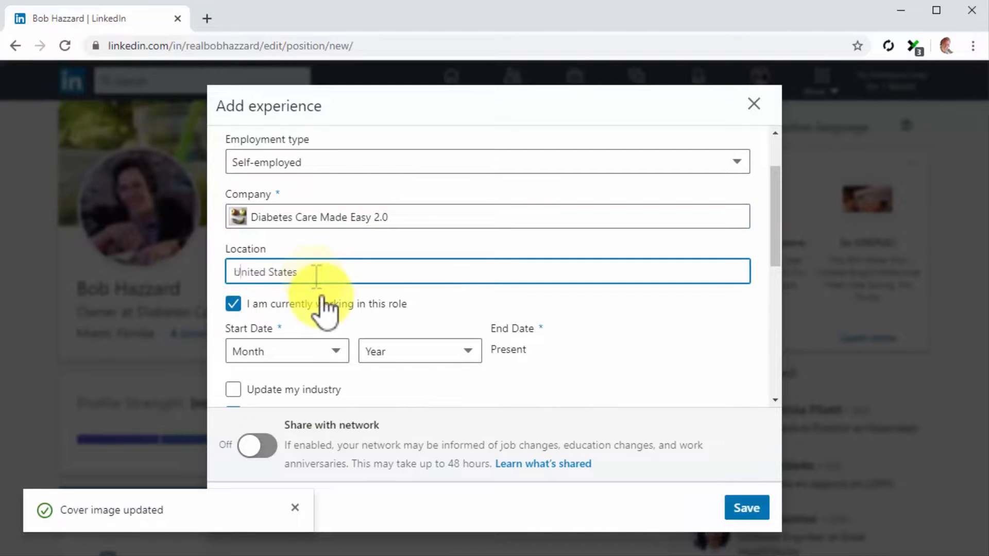
click(294, 349)
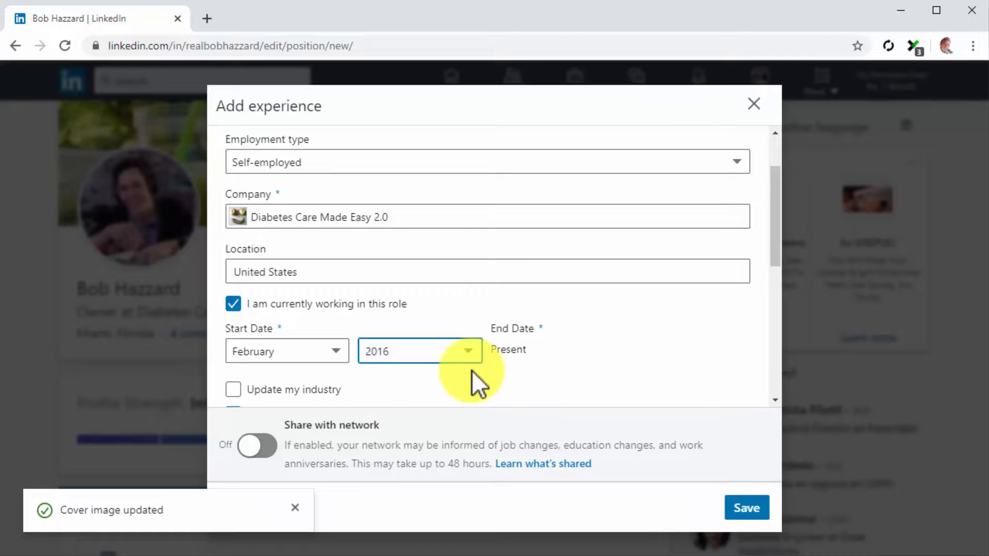
scroll(472, 370, down, 1)
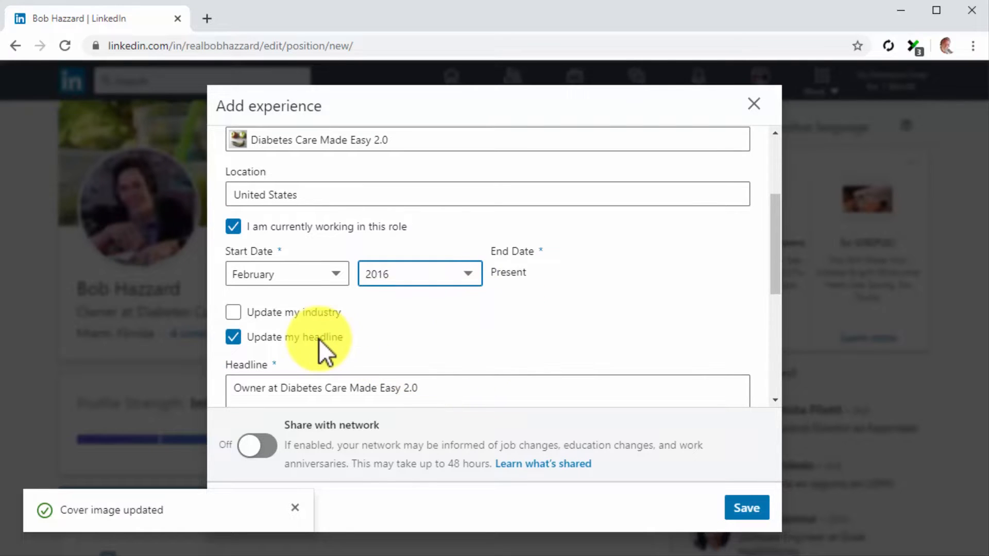
Paste the description 'I run the diabetescaremadeeasy.com website and create the content you find there. If you want to get in touch, just send me a private message!' and save the position.
scroll(319, 340, down, 1)
scroll(319, 339, down, 1)
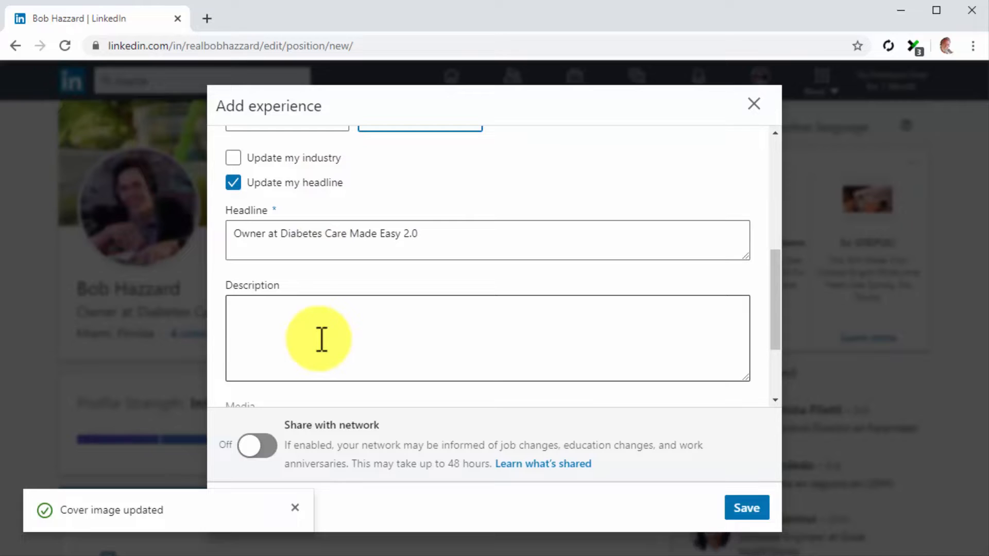
click(321, 339)
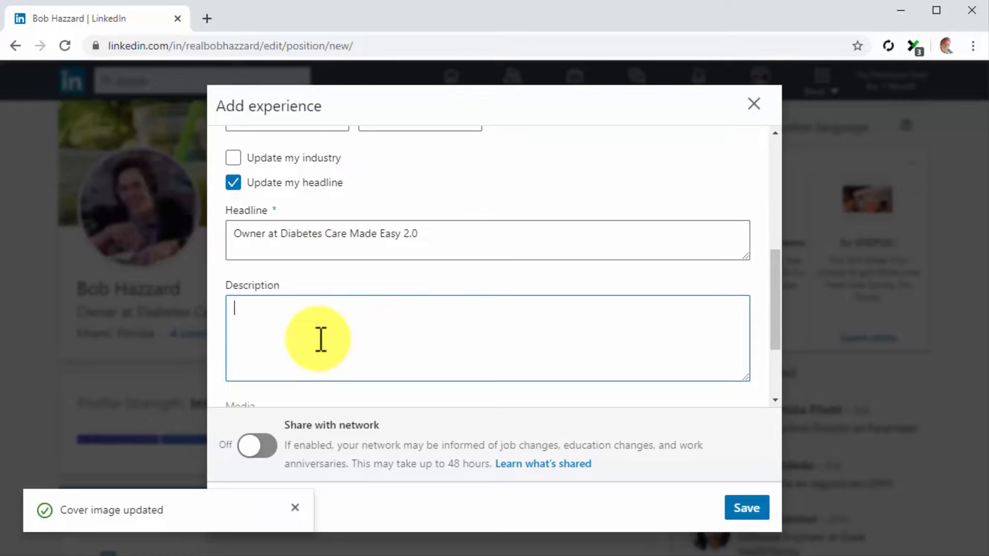
text(I run the diabetescaremadeeasy.com website and create the content you find there. If you want to get in touch, just send me a private message!)
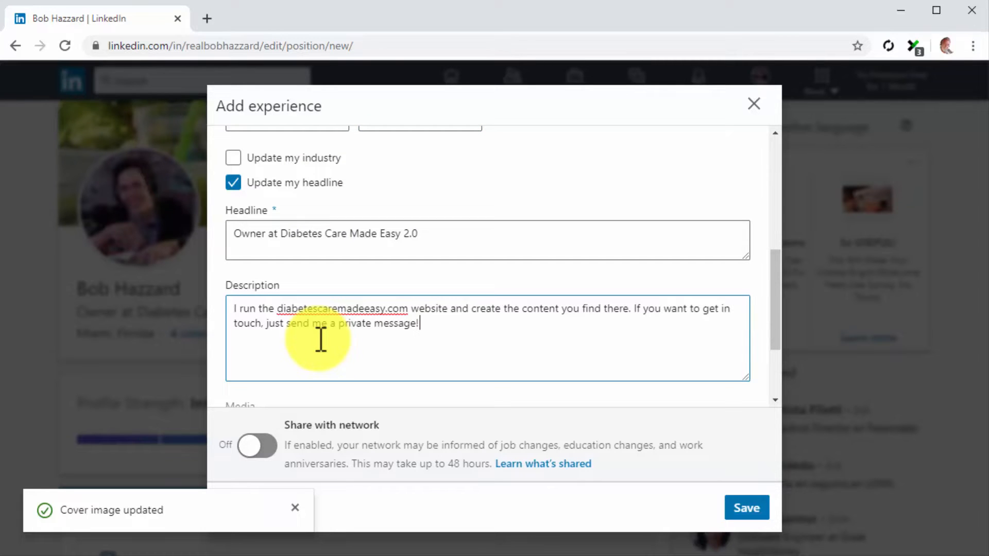
click(745, 505)
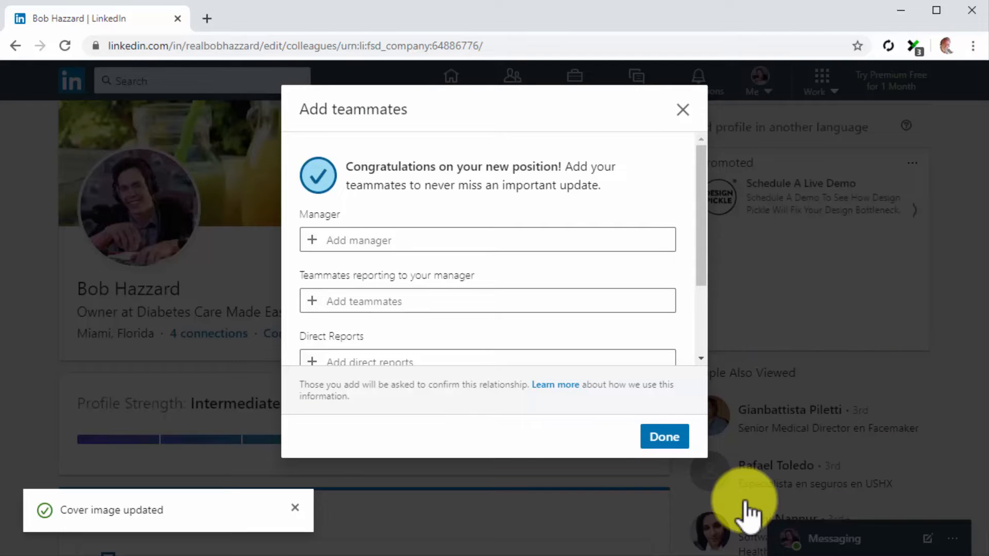